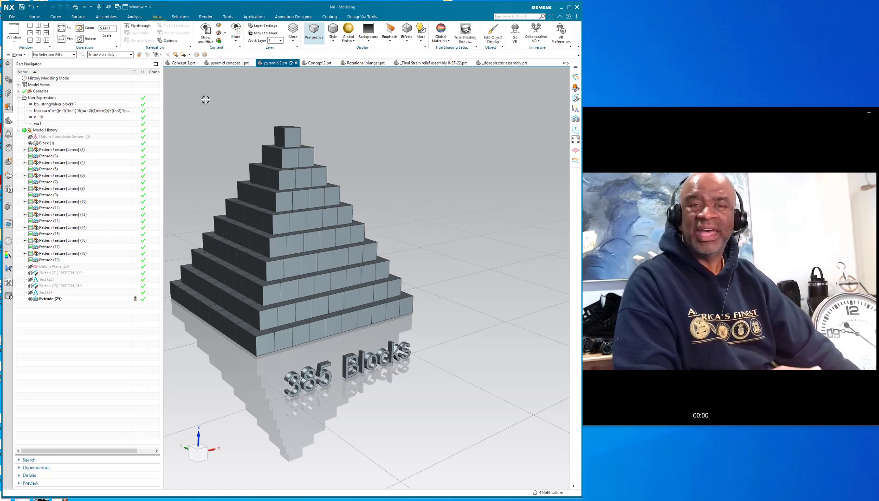
Step: Change expression n from 10 to 2, then to 5, for a five-tier pyramid
{"action": "middle_click_drag", "start_coordinate": [391, 209], "coordinate": [389, 204]}
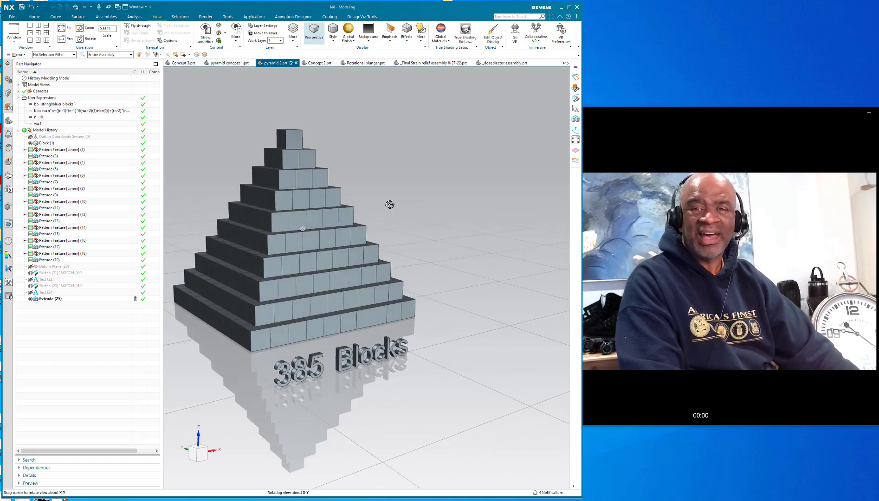
{"action": "mouse_move", "coordinate": [402, 229]}
{"action": "middle_mouse_down"}
{"action": "mouse_move", "coordinate": [414, 250]}
{"action": "mouse_move", "coordinate": [409, 233]}
{"action": "middle_mouse_up"}
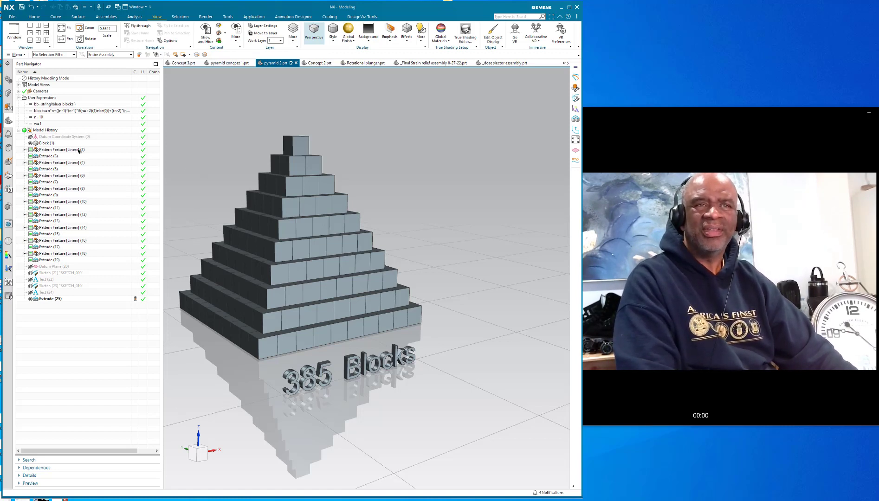
{"action": "double_click", "coordinate": [48, 118]}
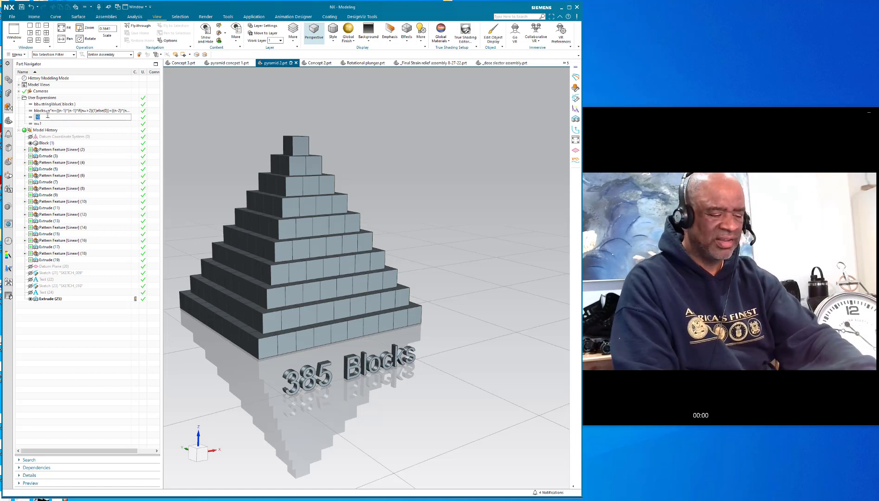
{"action": "type", "text": "82"}
{"action": "key", "text": "Return"}
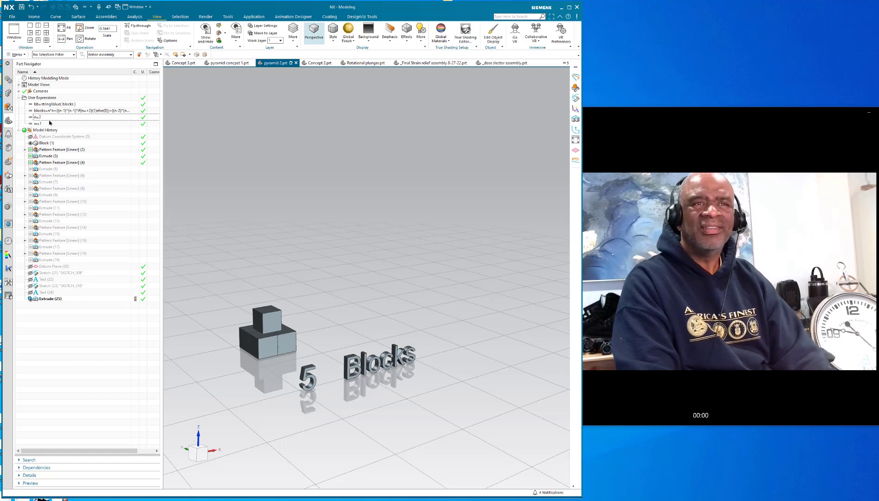
{"action": "double_click", "coordinate": [47, 117]}
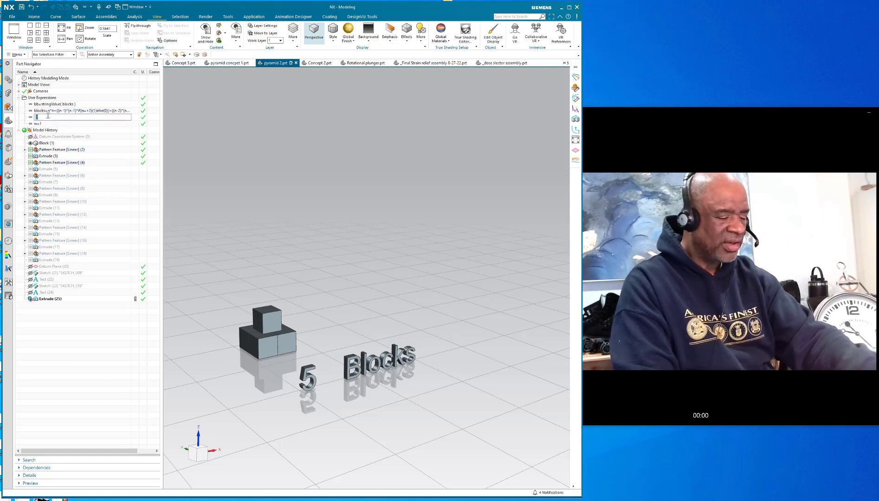
{"action": "type", "text": "5"}
{"action": "key", "text": "Return"}
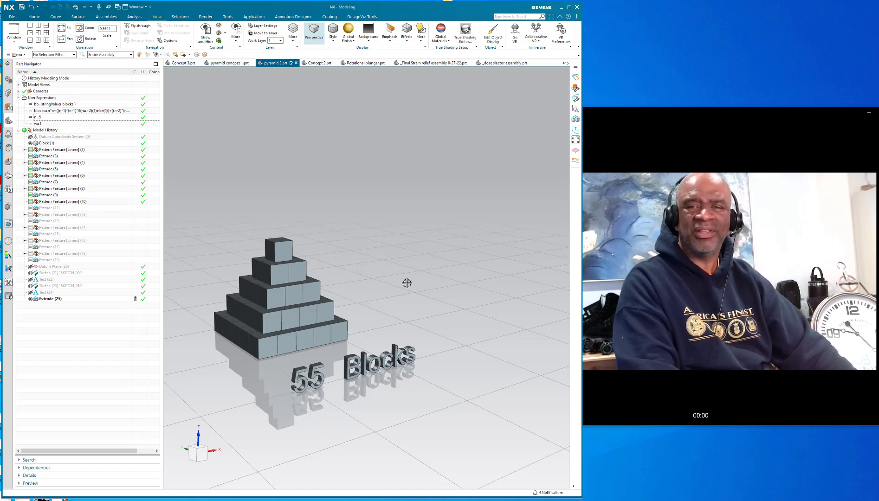
Step: Restore expression n to 10 so the pyramid rebuilds with the 385 Blocks label
{"action": "middle_click_drag", "start_coordinate": [407, 283], "coordinate": [399, 284]}
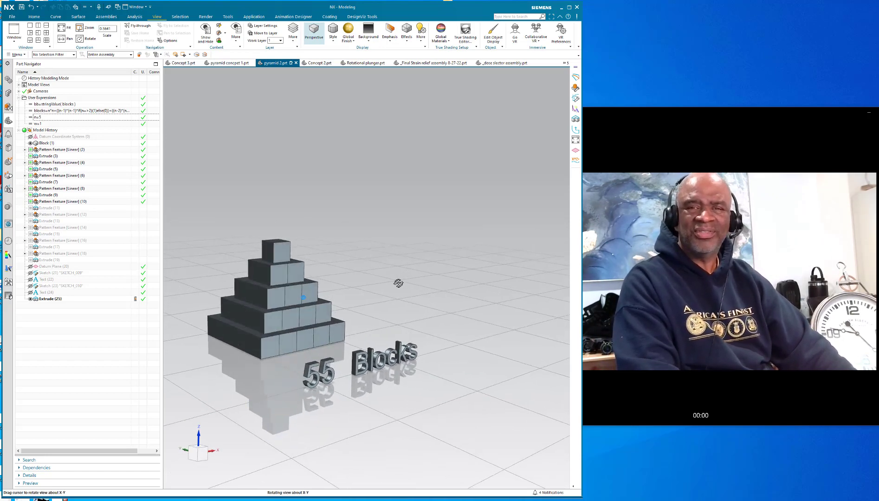
{"action": "scroll", "coordinate": [399, 282], "scroll_direction": "up", "scroll_amount": 2}
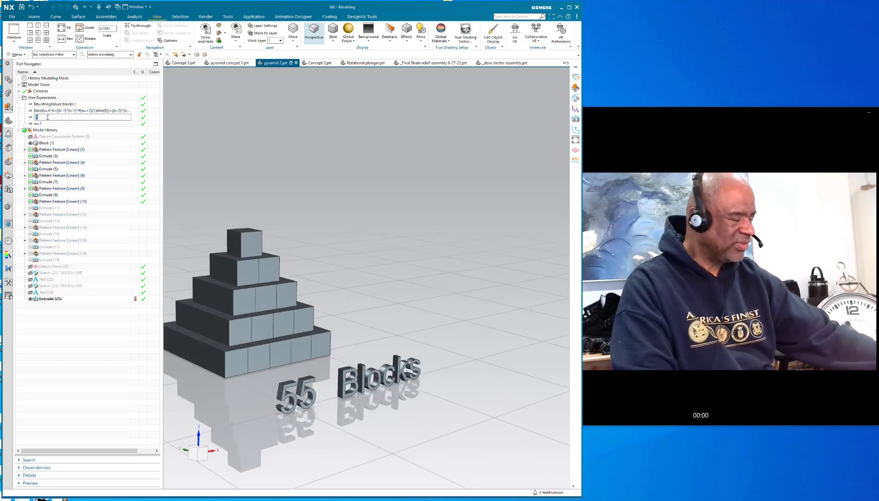
{"action": "type", "text": "(0"}
{"action": "key", "text": "Return"}
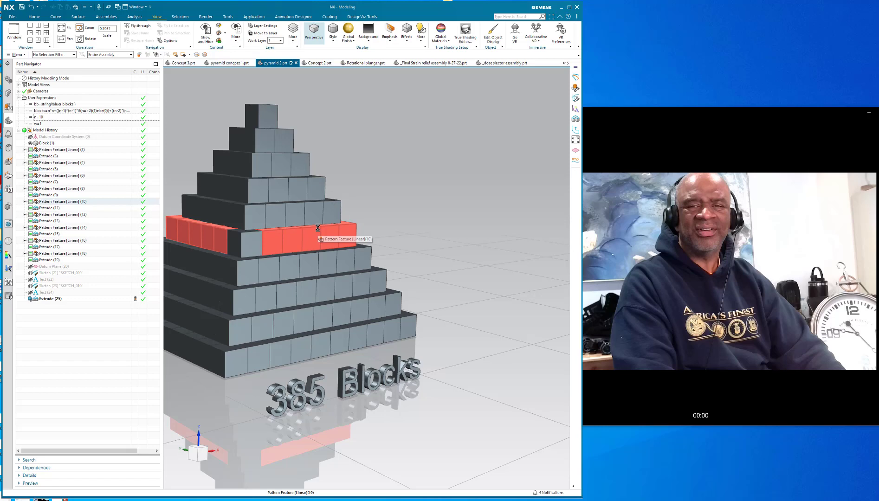
{"action": "middle_click_drag", "start_coordinate": [447, 241], "coordinate": [447, 240]}
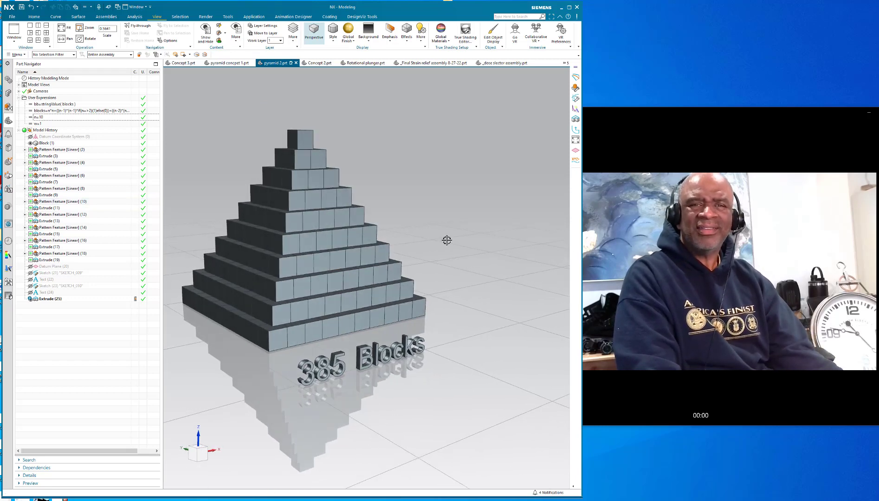
{"action": "middle_click_drag", "start_coordinate": [444, 236], "coordinate": [443, 233]}
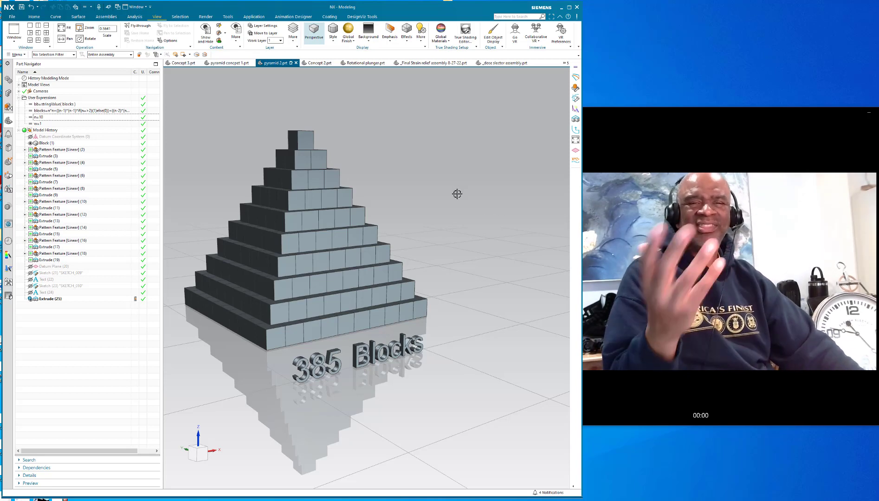
{"action": "middle_click_drag", "start_coordinate": [397, 163], "coordinate": [405, 165]}
{"action": "left_click", "coordinate": [60, 151]}
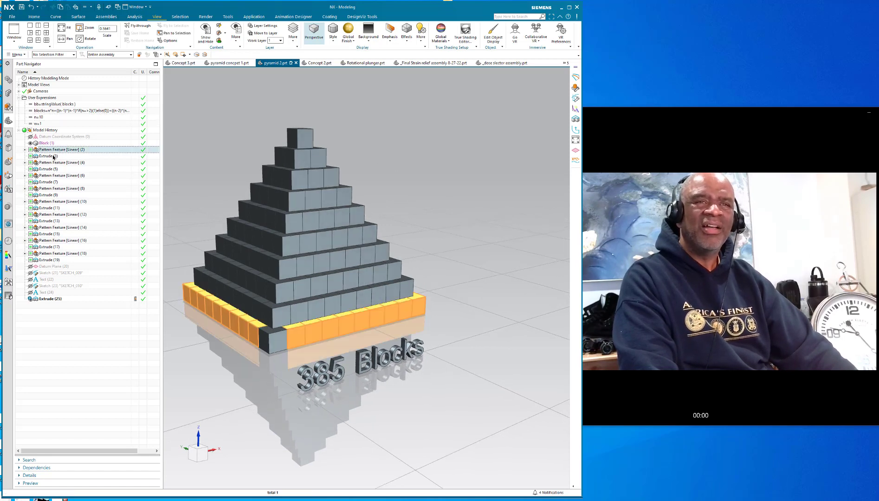
{"action": "left_click", "coordinate": [46, 143]}
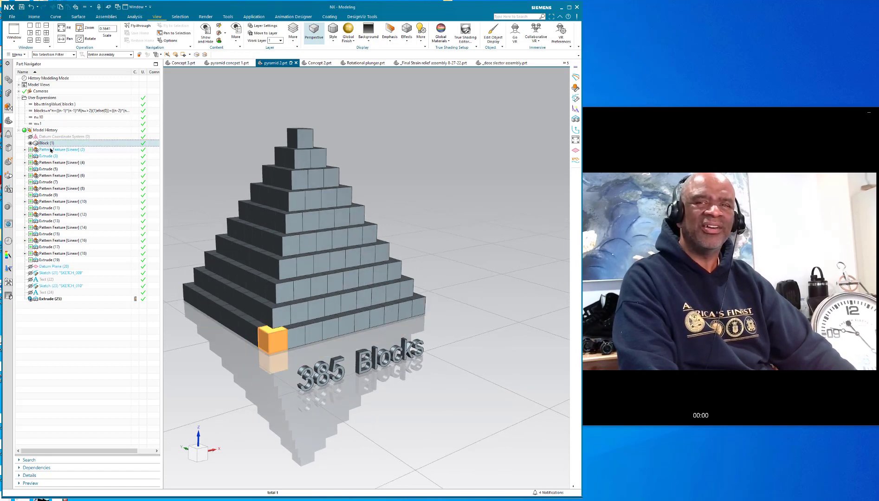
{"action": "left_click", "coordinate": [50, 150]}
{"action": "left_click", "coordinate": [51, 157]}
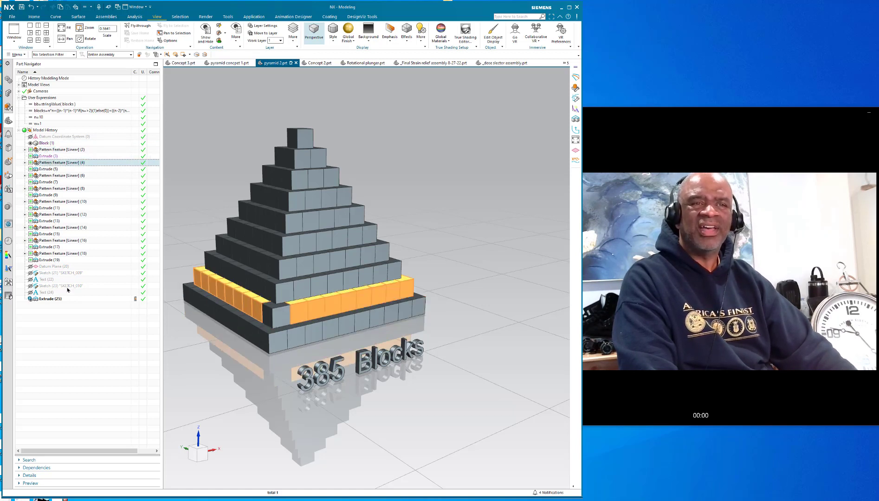
{"action": "left_click", "coordinate": [99, 306]}
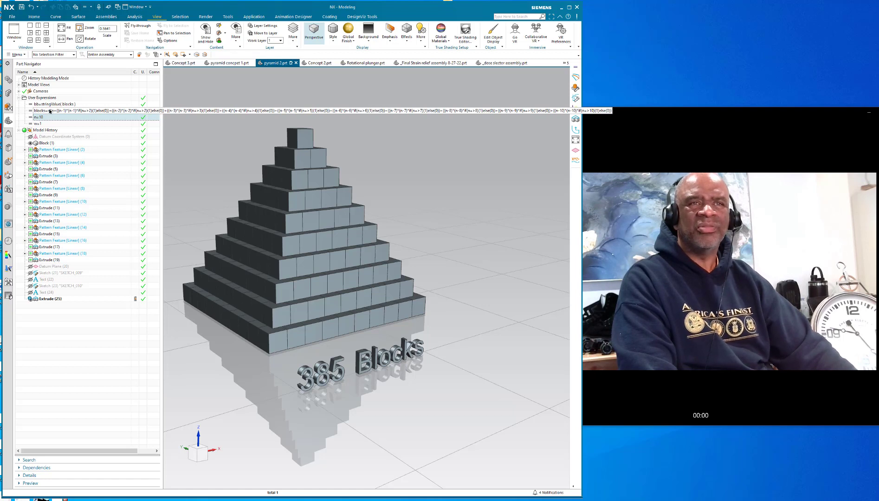
{"action": "key", "text": "Escape"}
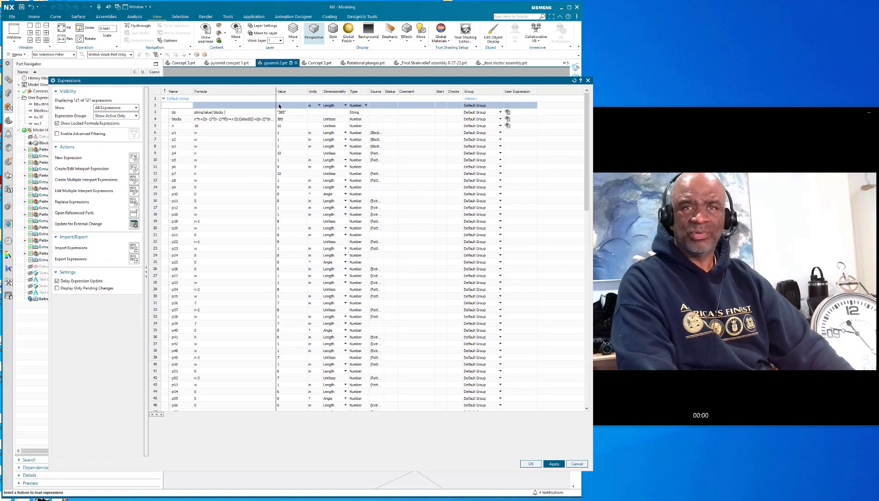
{"action": "left_click_drag", "start_coordinate": [276, 90], "coordinate": [420, 90]}
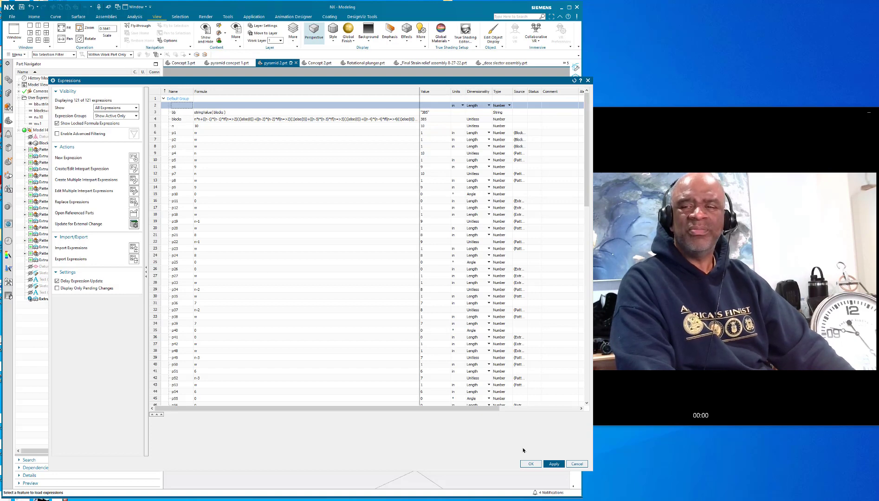
{"action": "left_click", "coordinate": [531, 464]}
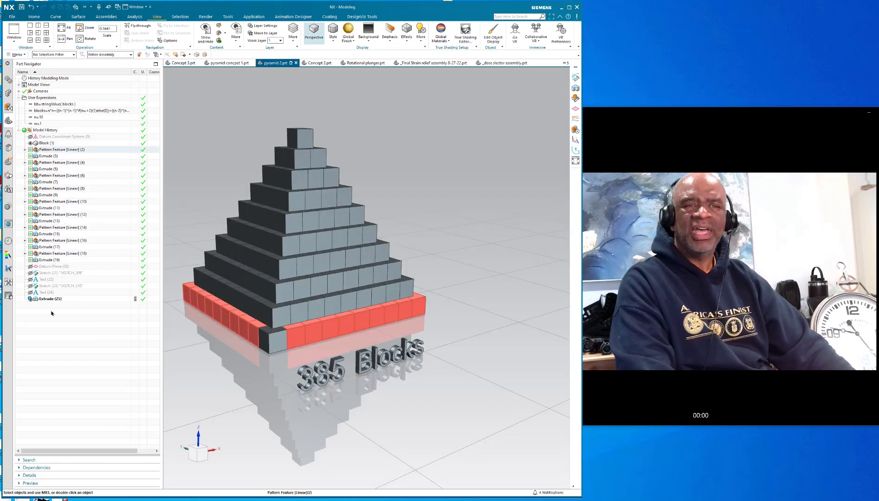
Step: Enable Reference Text on the Text (22) number feature and accept the change
{"action": "left_click", "coordinate": [46, 294]}
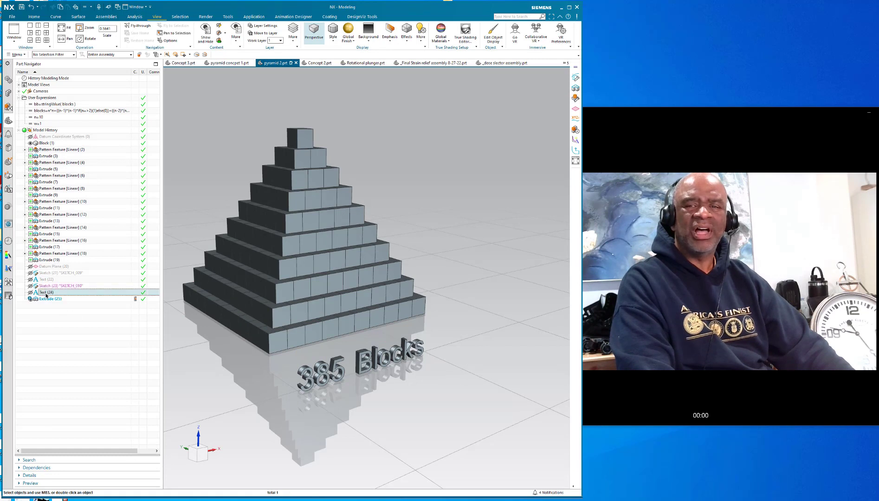
{"action": "left_click", "coordinate": [47, 281]}
{"action": "double_click", "coordinate": [47, 281]}
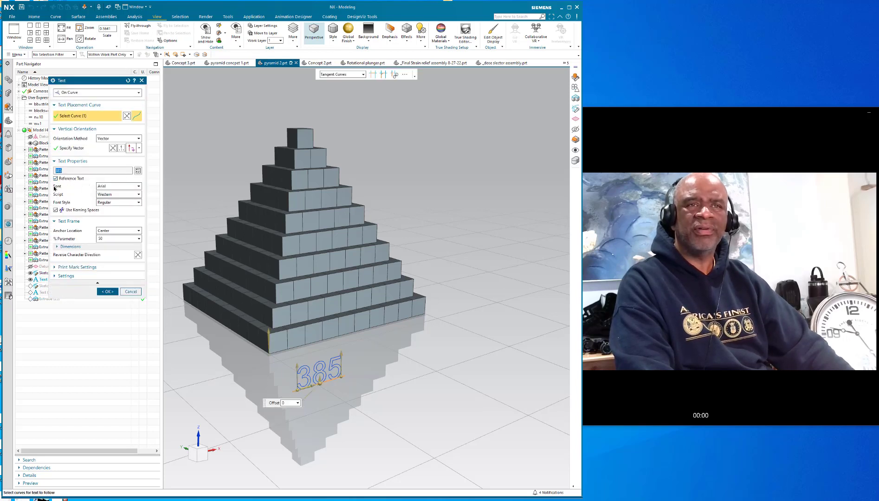
{"action": "left_click", "coordinate": [56, 179]}
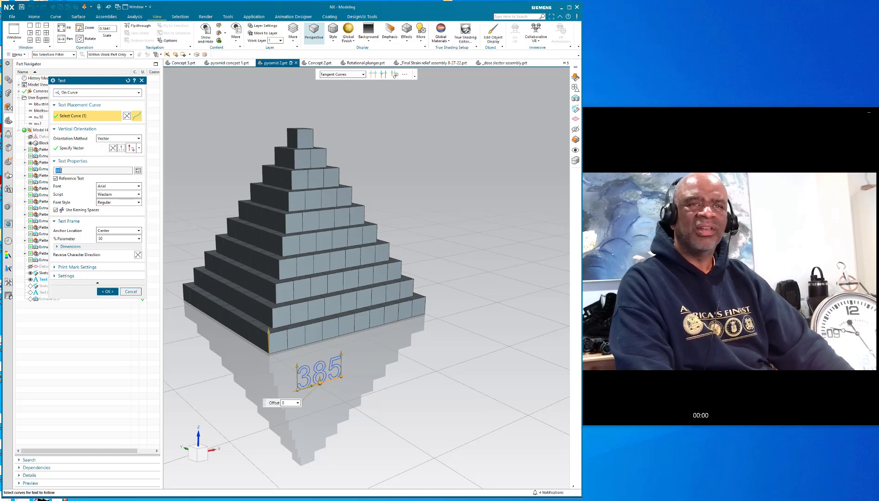
{"action": "left_click_drag", "start_coordinate": [94, 84], "coordinate": [141, 134]}
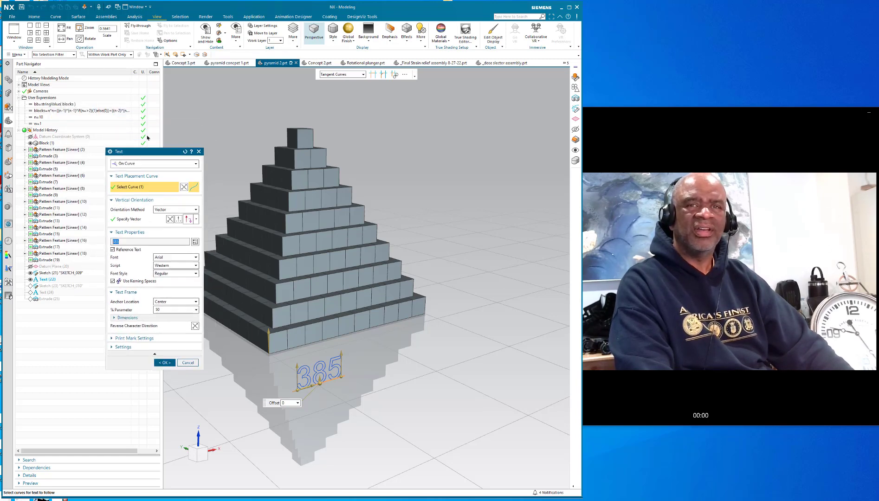
{"action": "left_click", "coordinate": [156, 343]}
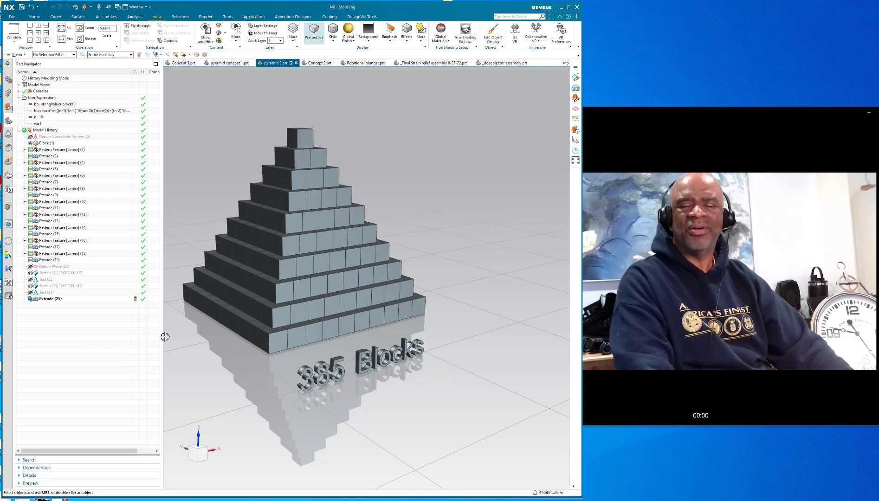
{"action": "middle_click_drag", "start_coordinate": [213, 138], "coordinate": [219, 147]}
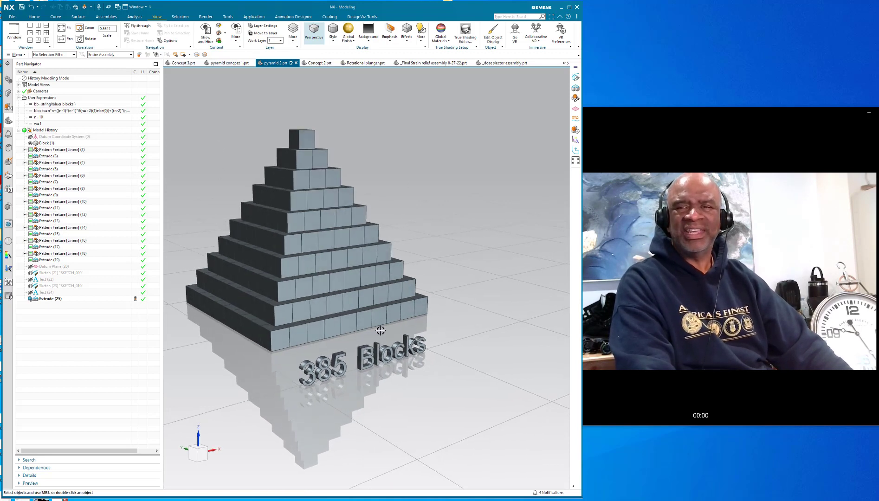